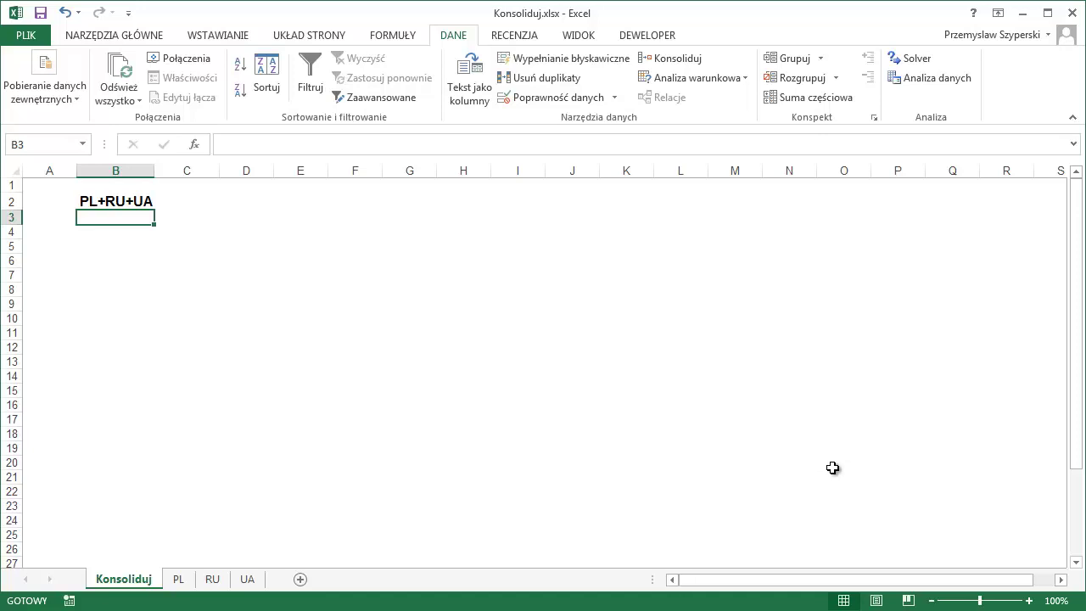
Review the tables on the PL, RU and UA sheets, then return to Konsoliduj
{"action": "left_click", "coordinate": [180, 580]}
{"action": "left_click", "coordinate": [212, 580]}
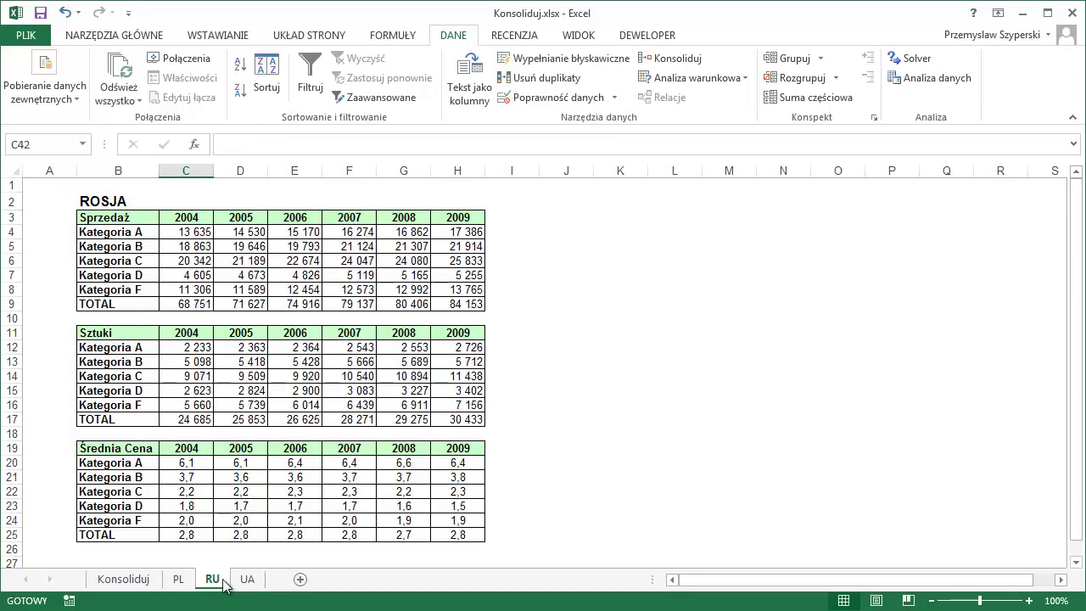
{"action": "left_click", "coordinate": [248, 580]}
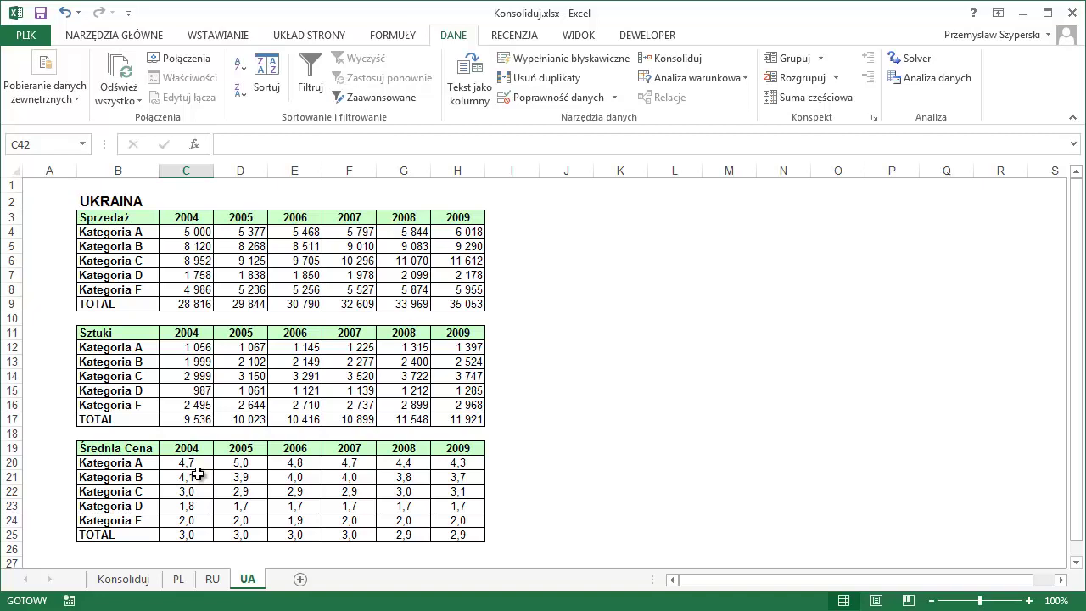
{"action": "left_click", "coordinate": [121, 584]}
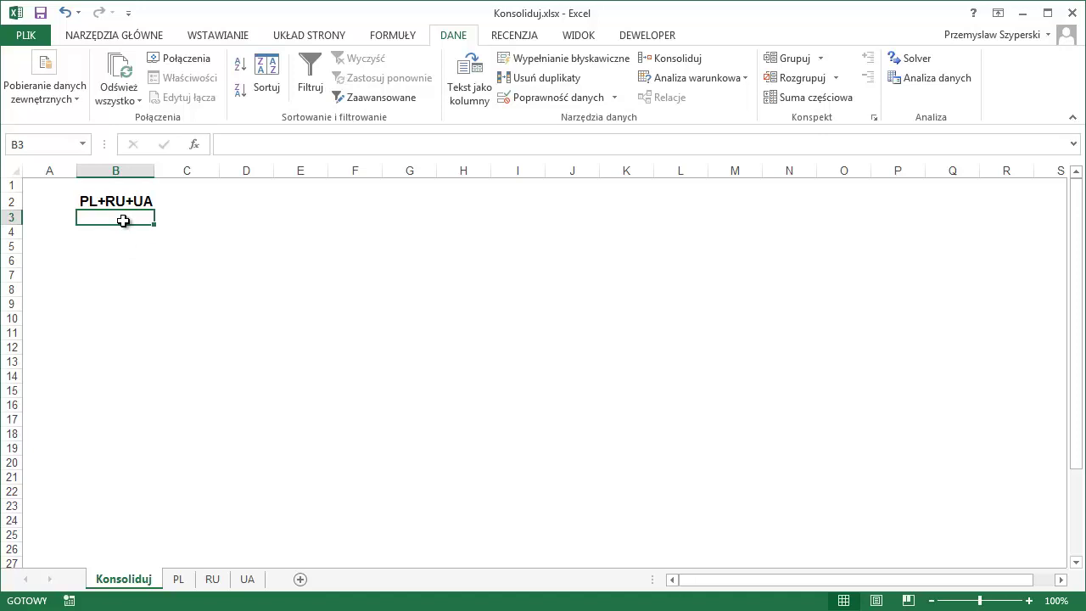
In Consolidate with the Suma function, add the PL!$B$3:$H$9 sales range as a reference
{"action": "left_click", "coordinate": [671, 59]}
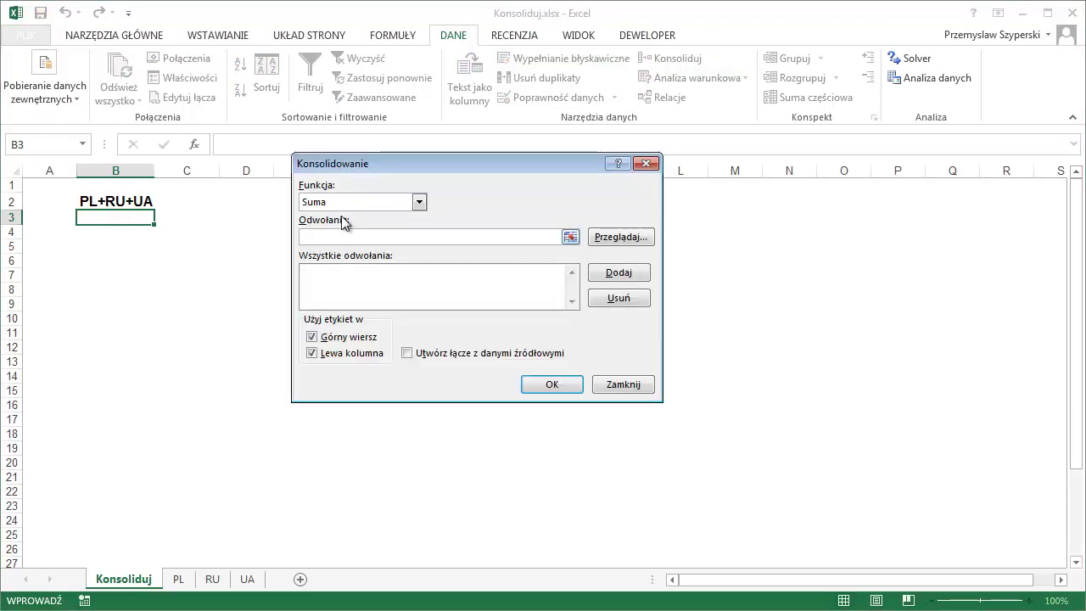
{"action": "left_click", "coordinate": [419, 203]}
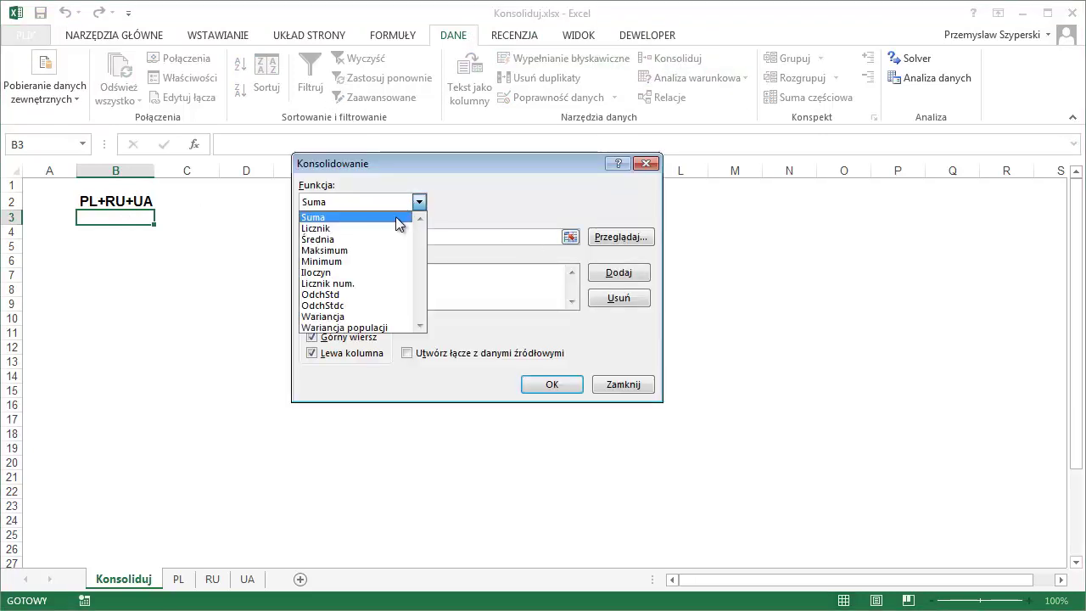
{"action": "left_click", "coordinate": [394, 217]}
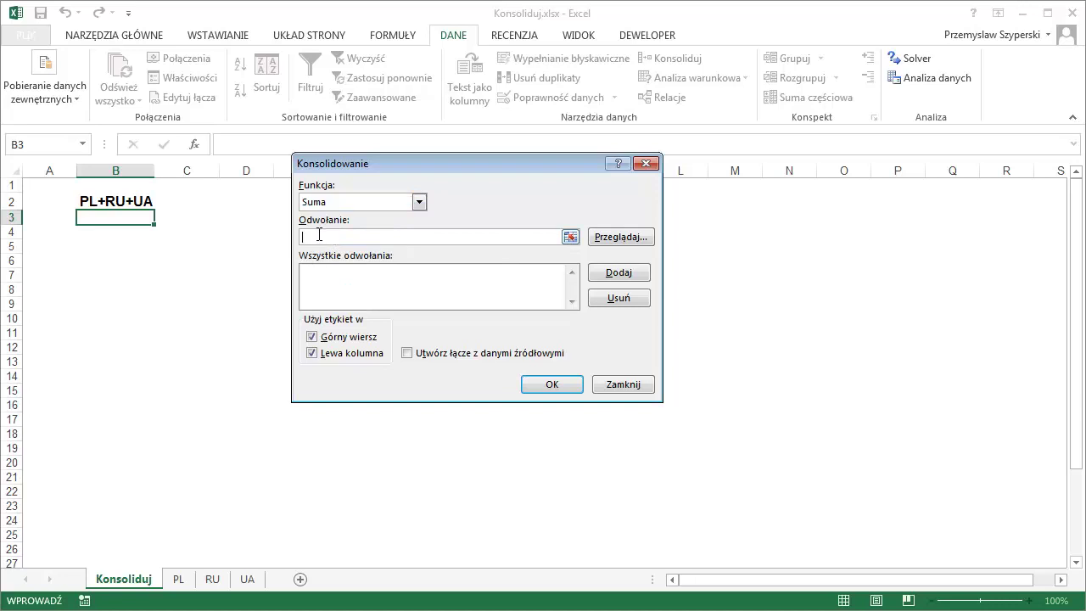
{"action": "left_click", "coordinate": [179, 578]}
{"action": "left_click_drag", "start_coordinate": [367, 167], "coordinate": [628, 208]}
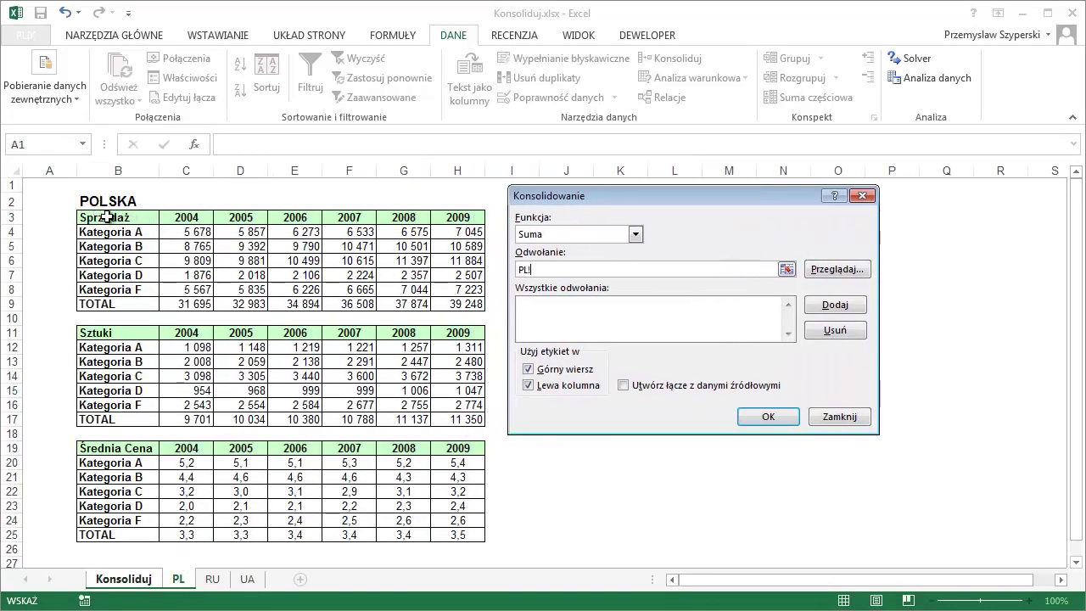
{"action": "left_click_drag", "start_coordinate": [107, 217], "coordinate": [455, 304]}
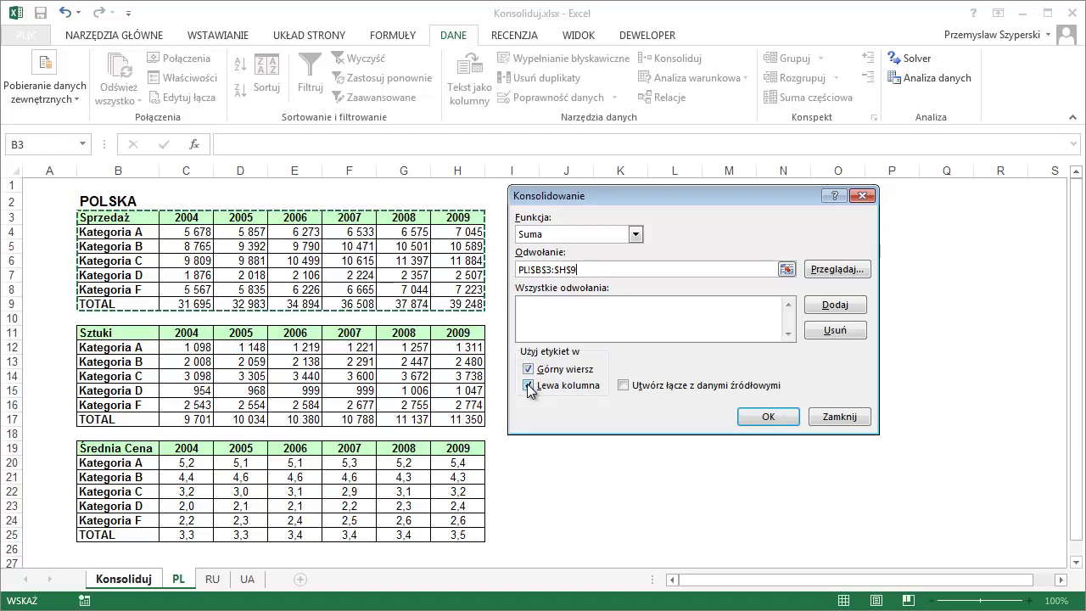
{"action": "left_click", "coordinate": [851, 307]}
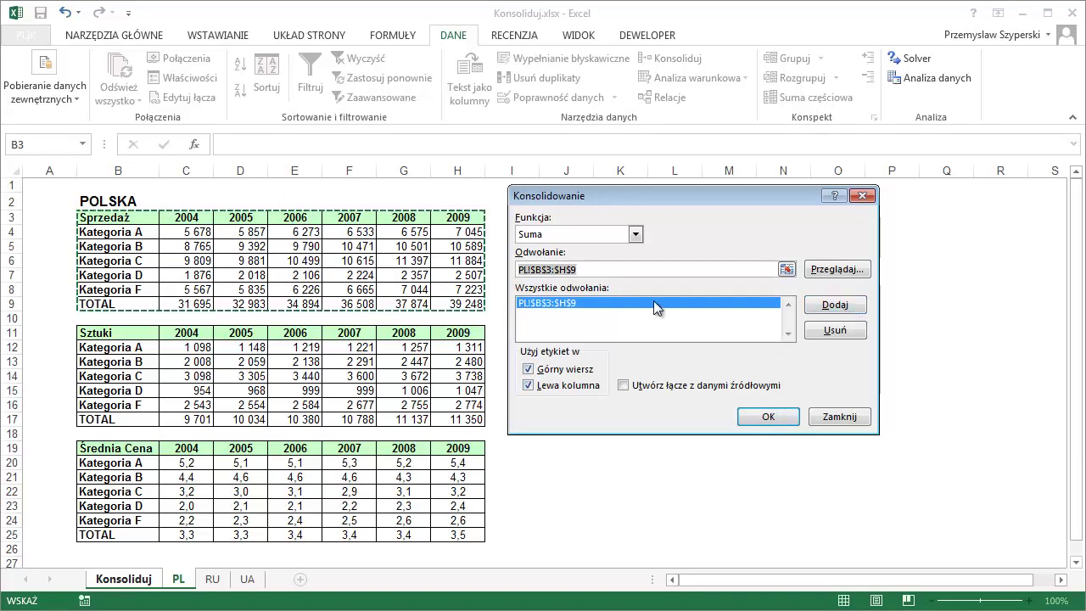
Add the matching RU and UA $B$3:$H$9 ranges and run the consolidation
{"action": "left_click", "coordinate": [213, 580]}
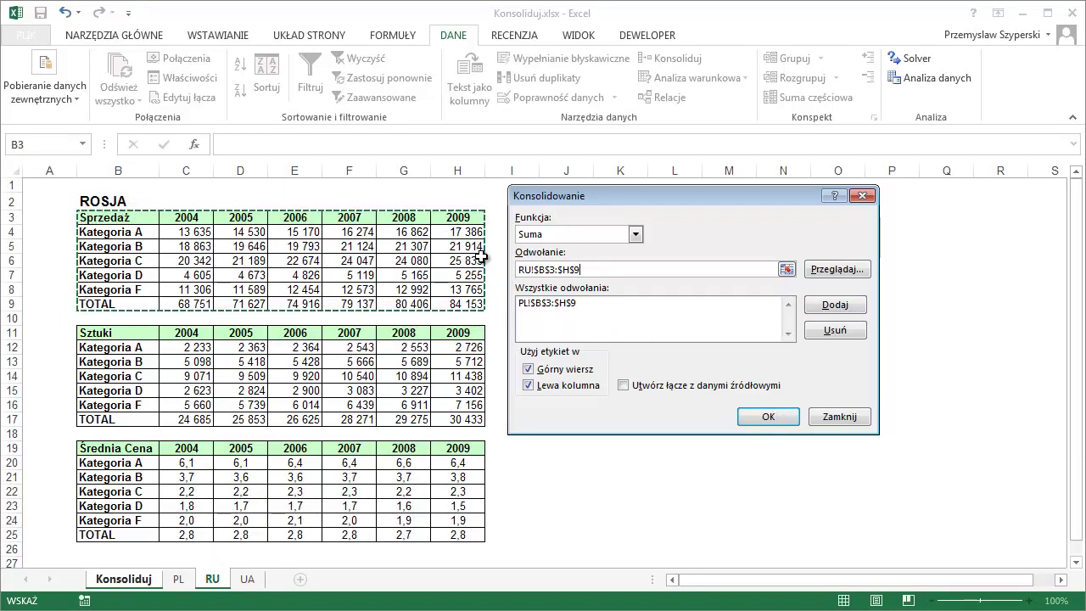
{"action": "left_click", "coordinate": [837, 305]}
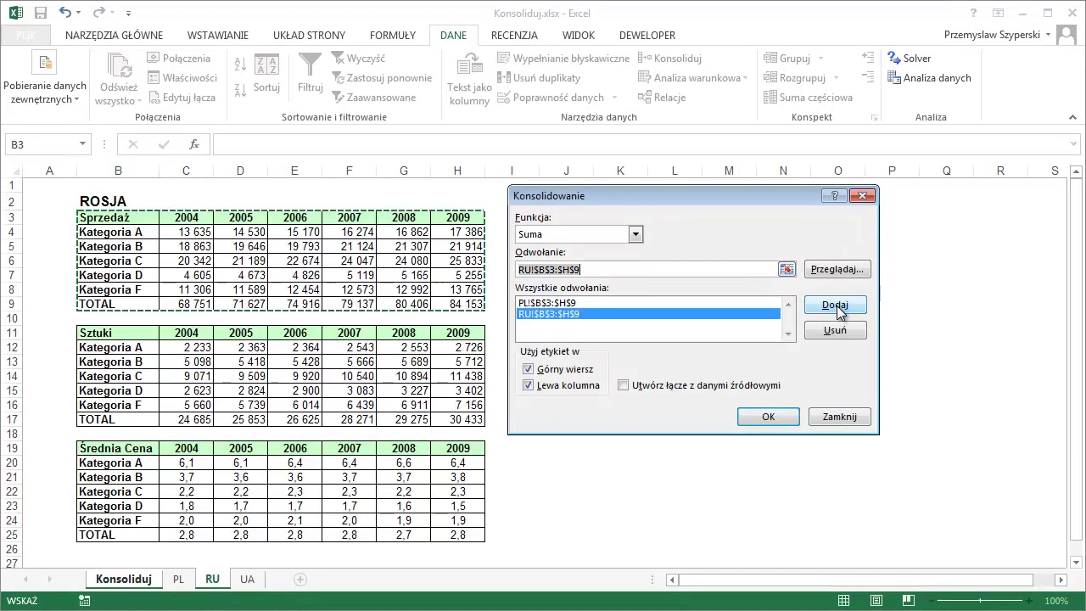
{"action": "left_click", "coordinate": [247, 580]}
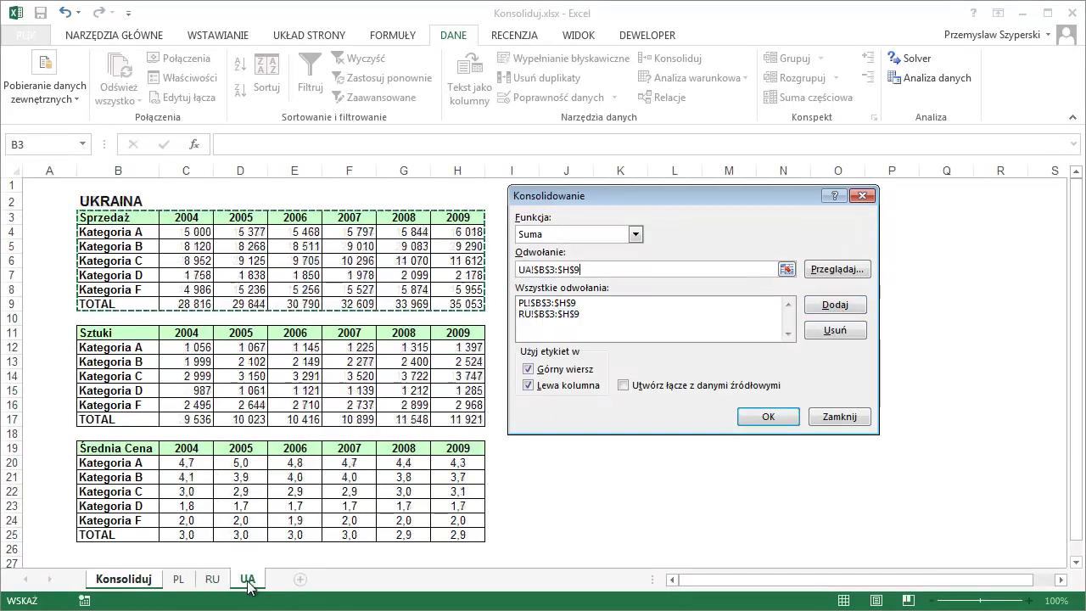
{"action": "left_click", "coordinate": [833, 306]}
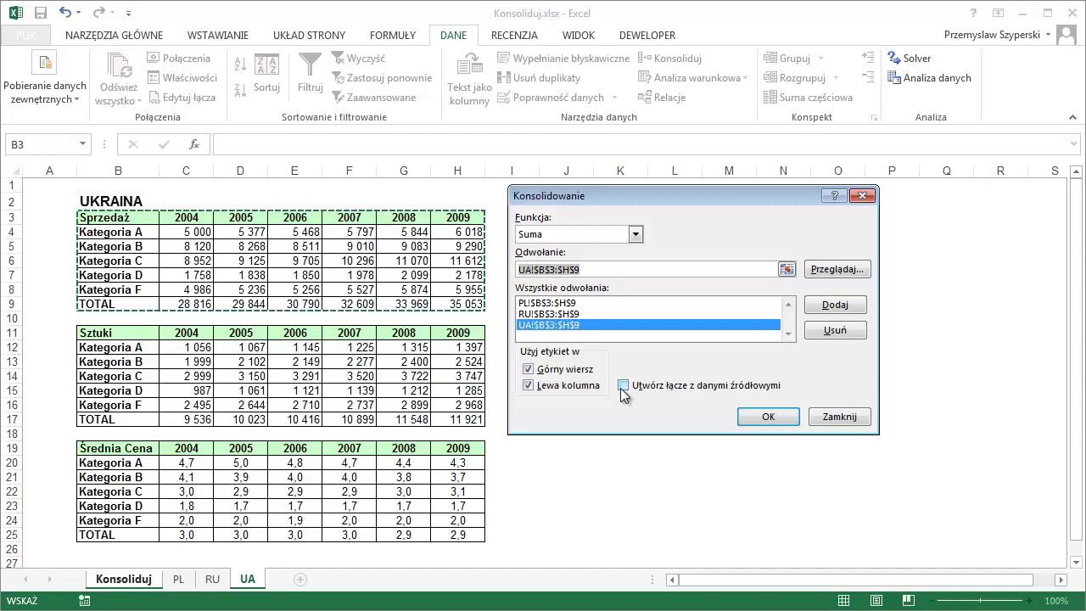
{"action": "left_click", "coordinate": [764, 417]}
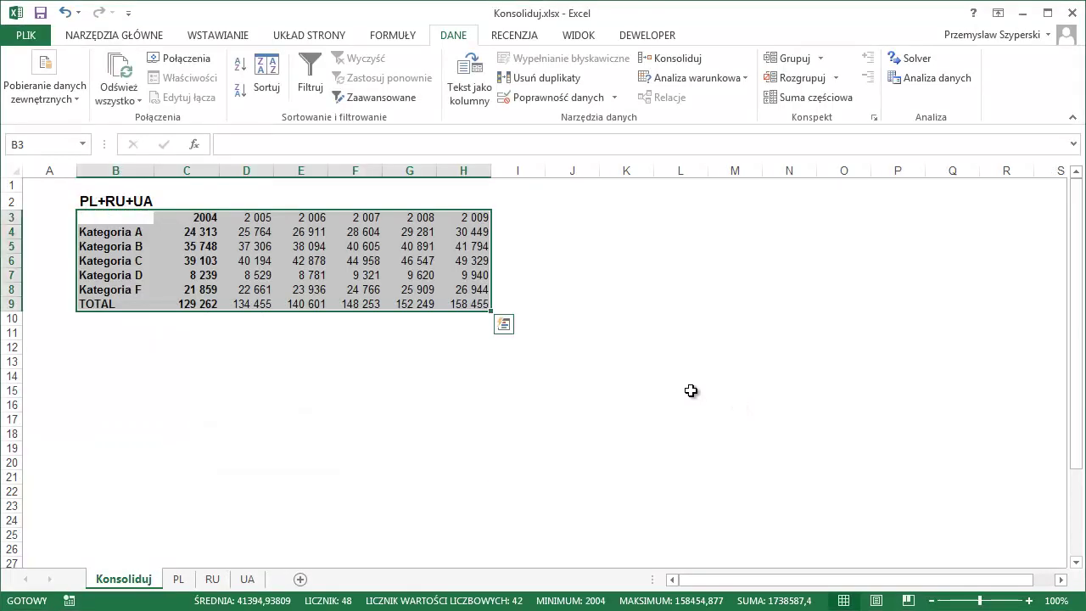
Copy the whole PL sheet's formatting onto the entire Konsoliduj sheet with Format Painter
{"action": "left_click", "coordinate": [180, 581]}
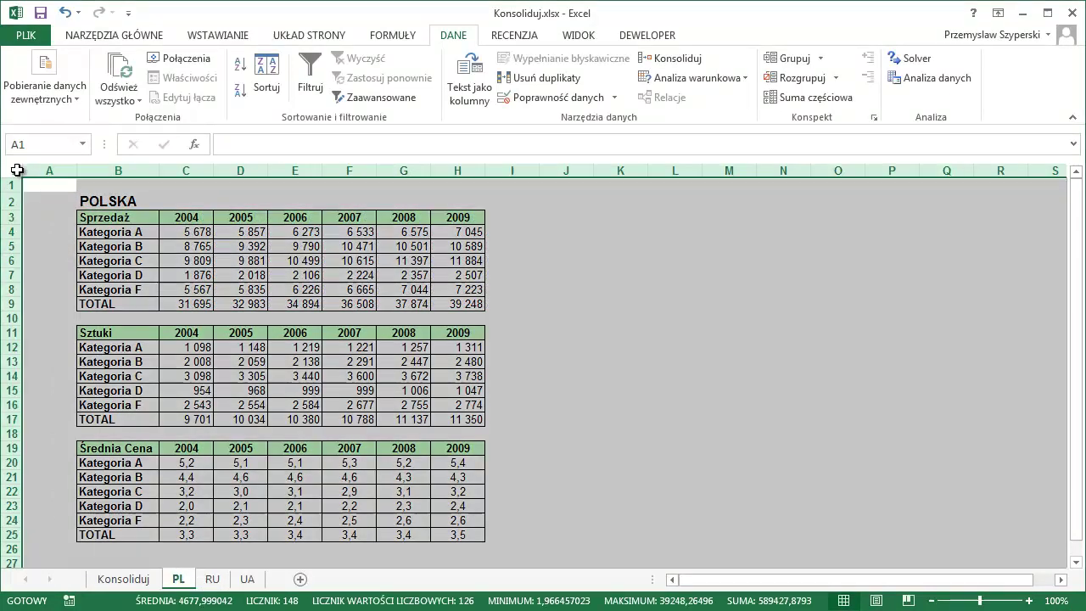
{"action": "left_click", "coordinate": [10, 171]}
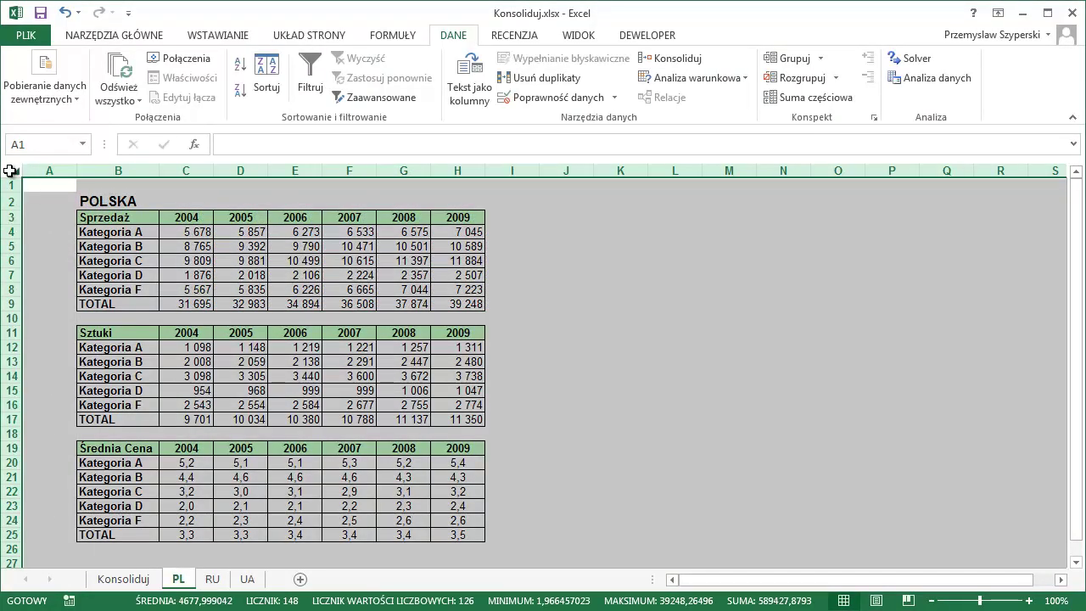
{"action": "right_click", "coordinate": [11, 171]}
{"action": "left_click", "coordinate": [204, 143]}
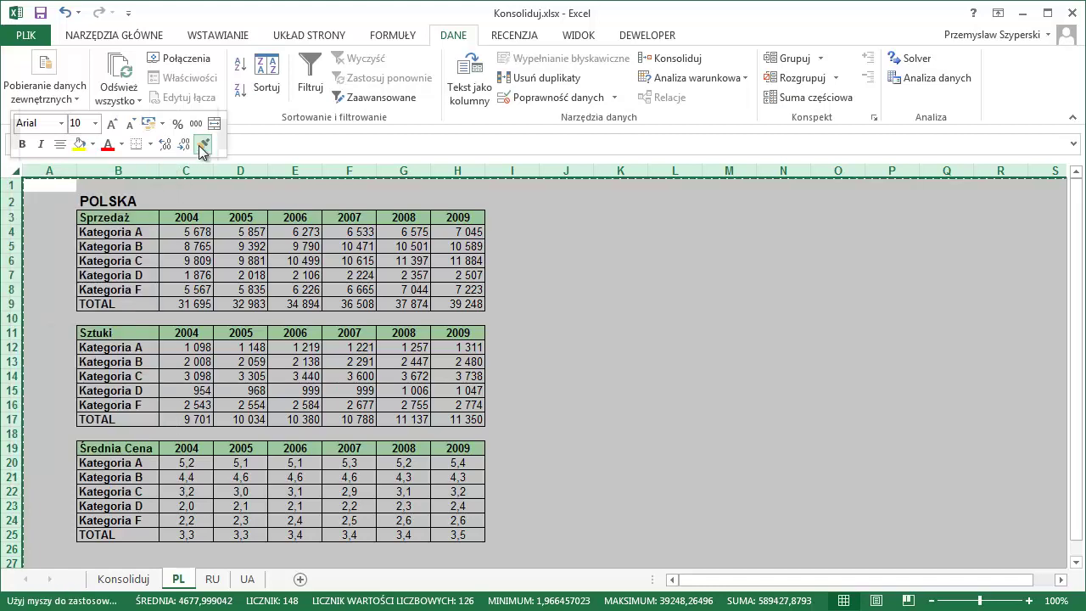
{"action": "left_click", "coordinate": [124, 579]}
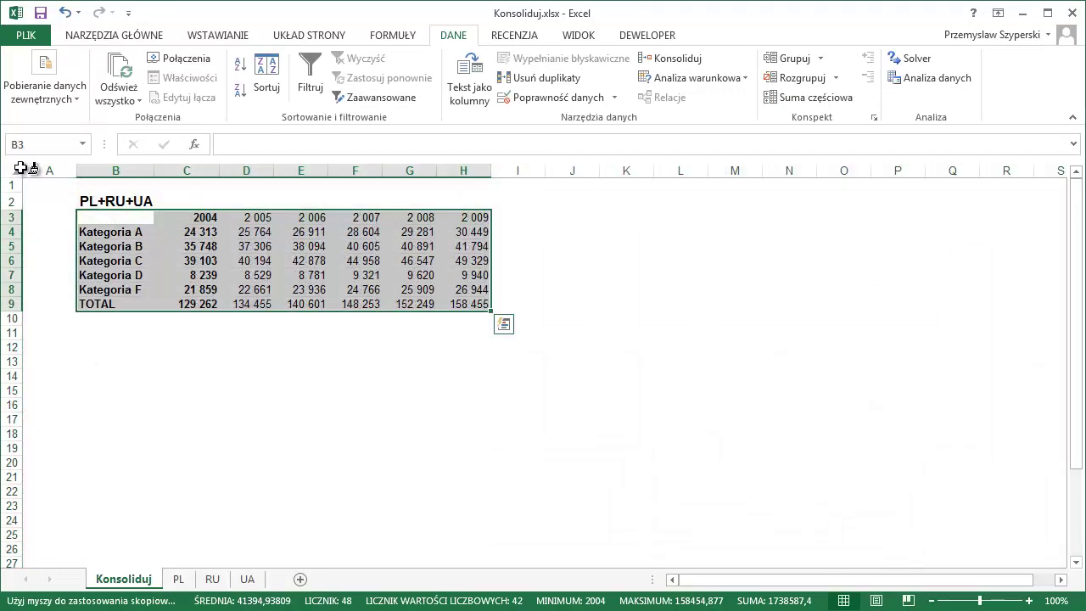
{"action": "left_click", "coordinate": [12, 168]}
{"action": "left_click", "coordinate": [149, 332]}
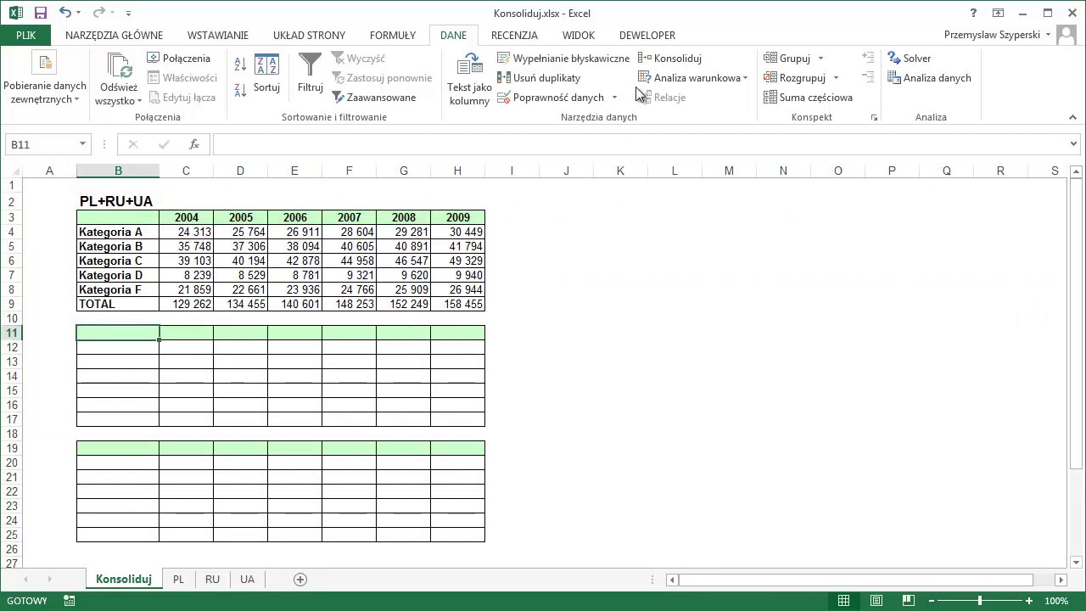
Remove the old PL, RU and UA $B$3:$H$9 references from the Consolidate dialog
{"action": "left_click", "coordinate": [653, 58]}
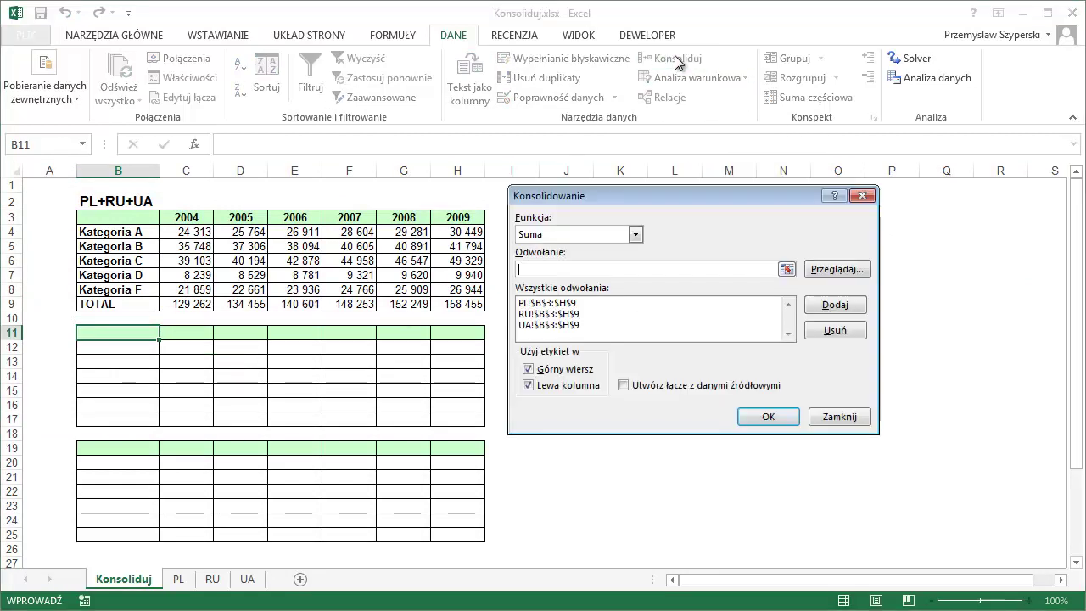
{"action": "left_click", "coordinate": [550, 303]}
{"action": "left_click", "coordinate": [839, 328]}
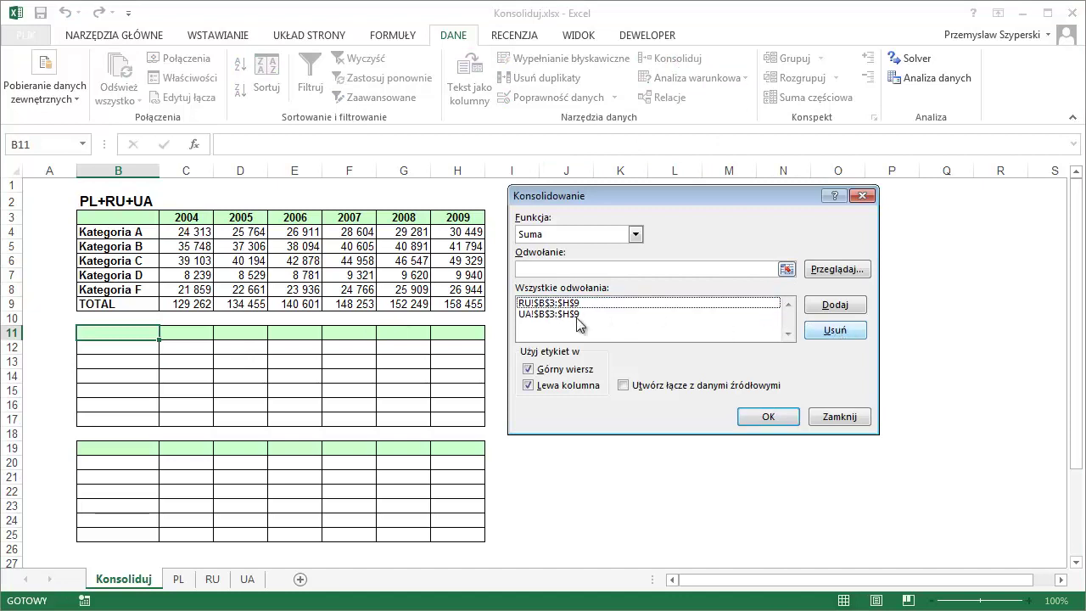
{"action": "left_click", "coordinate": [564, 304]}
{"action": "left_click", "coordinate": [829, 331]}
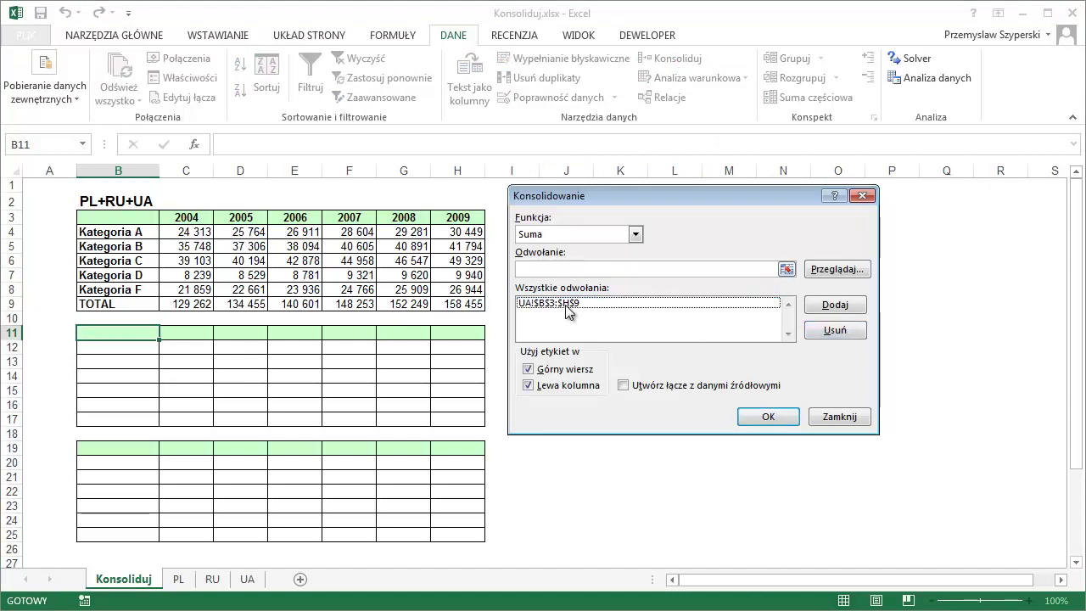
{"action": "left_click", "coordinate": [823, 333]}
Add the PL, RU and UA $B$11:$H$17 units ranges and run the consolidation
{"action": "left_click", "coordinate": [663, 269]}
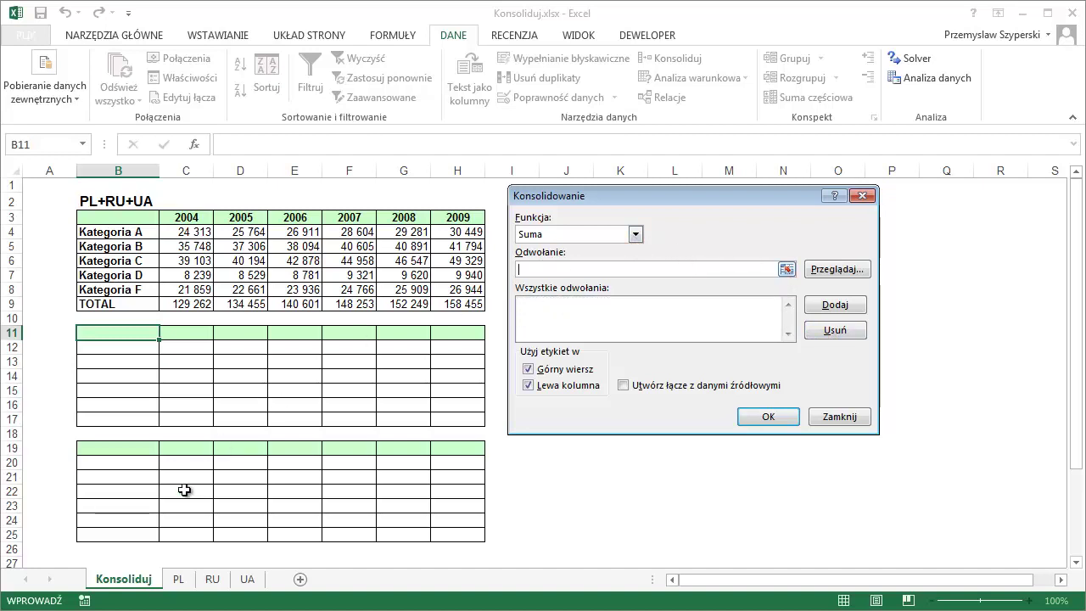
{"action": "left_click", "coordinate": [178, 579]}
{"action": "left_click_drag", "start_coordinate": [116, 334], "coordinate": [466, 416]}
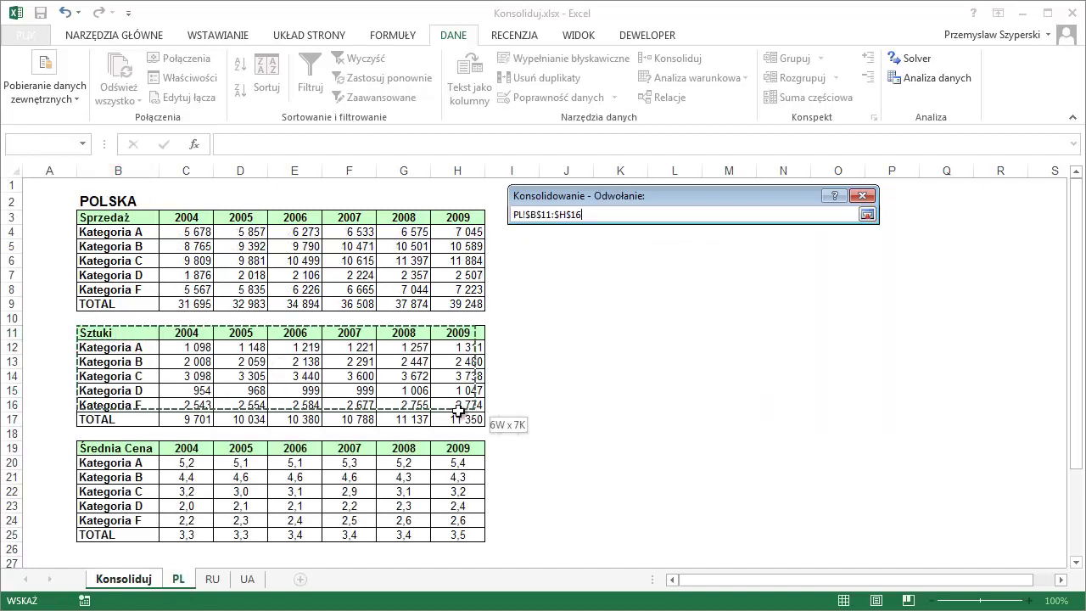
{"action": "left_click", "coordinate": [834, 304]}
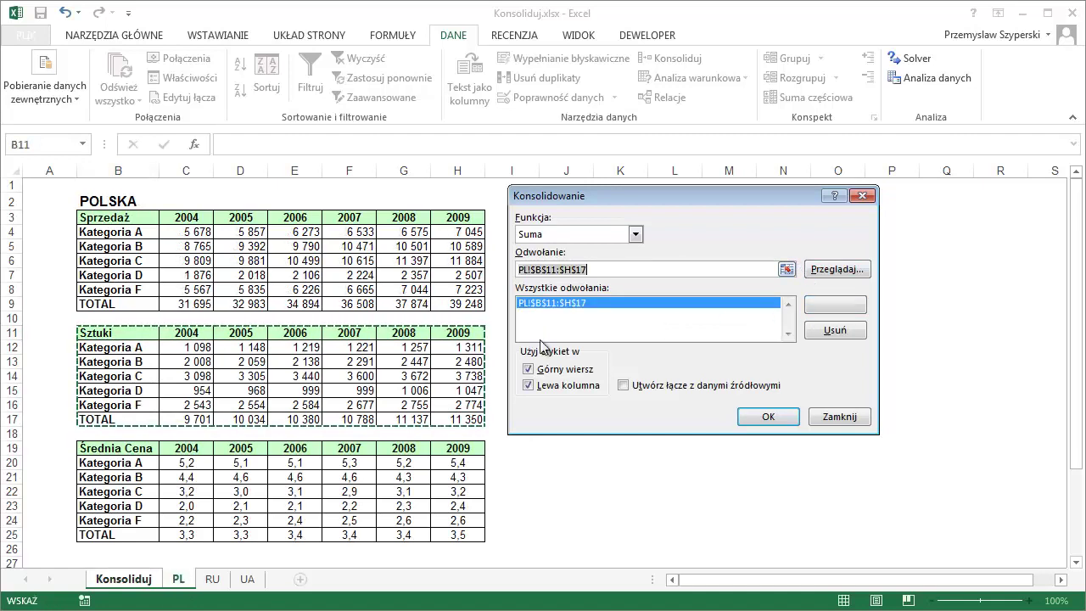
{"action": "left_click", "coordinate": [212, 579]}
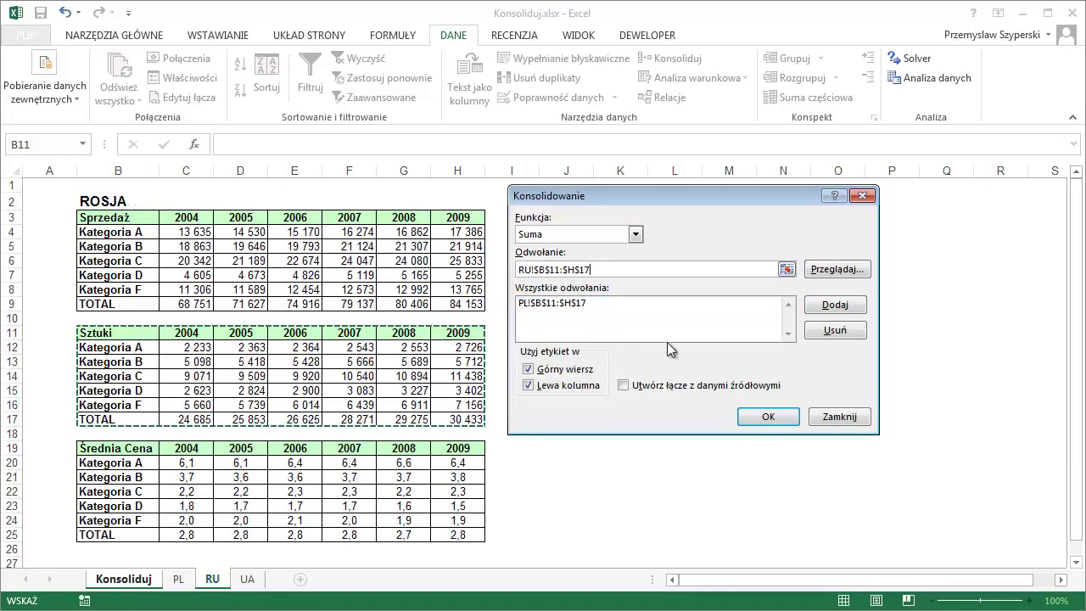
{"action": "left_click", "coordinate": [830, 306]}
{"action": "left_click", "coordinate": [247, 578]}
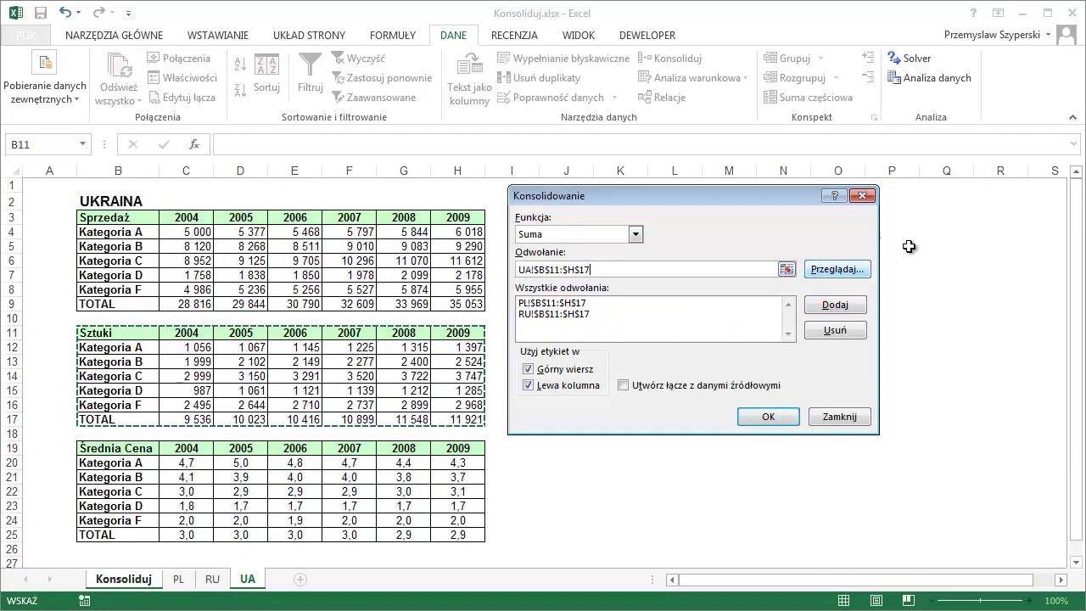
{"action": "left_click", "coordinate": [835, 305]}
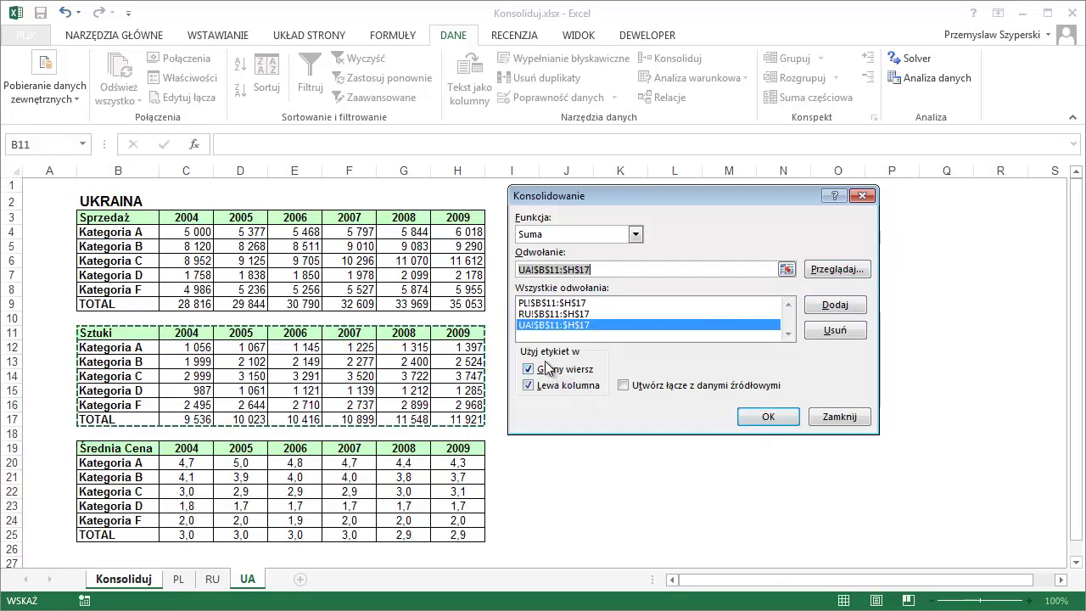
{"action": "left_click", "coordinate": [764, 416]}
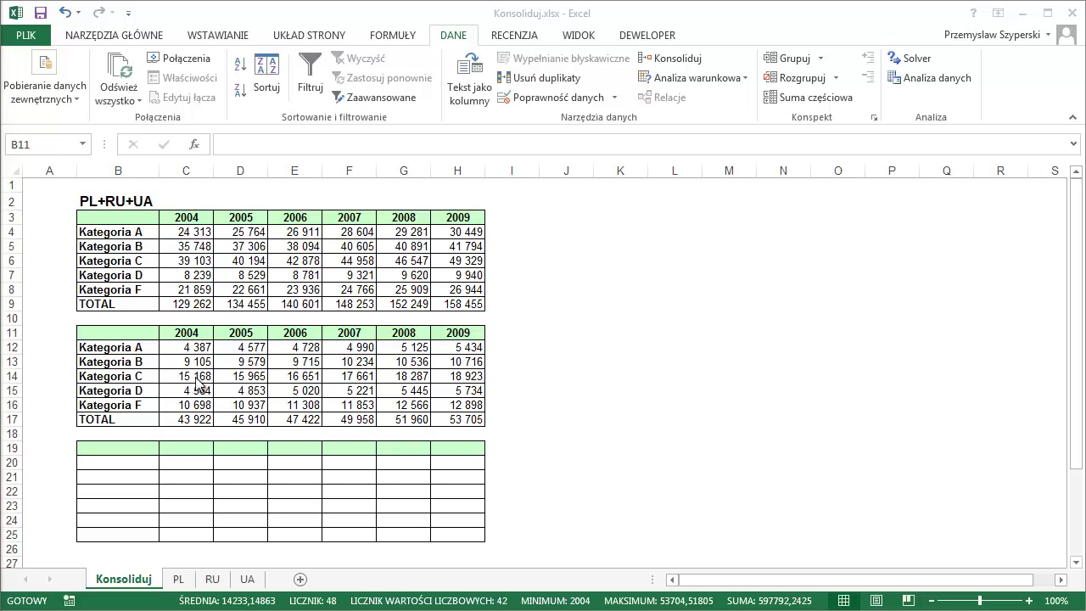
Enter the average price formula =C4/C12 in C20 and fill it across C20:H25
{"action": "left_click", "coordinate": [196, 470]}
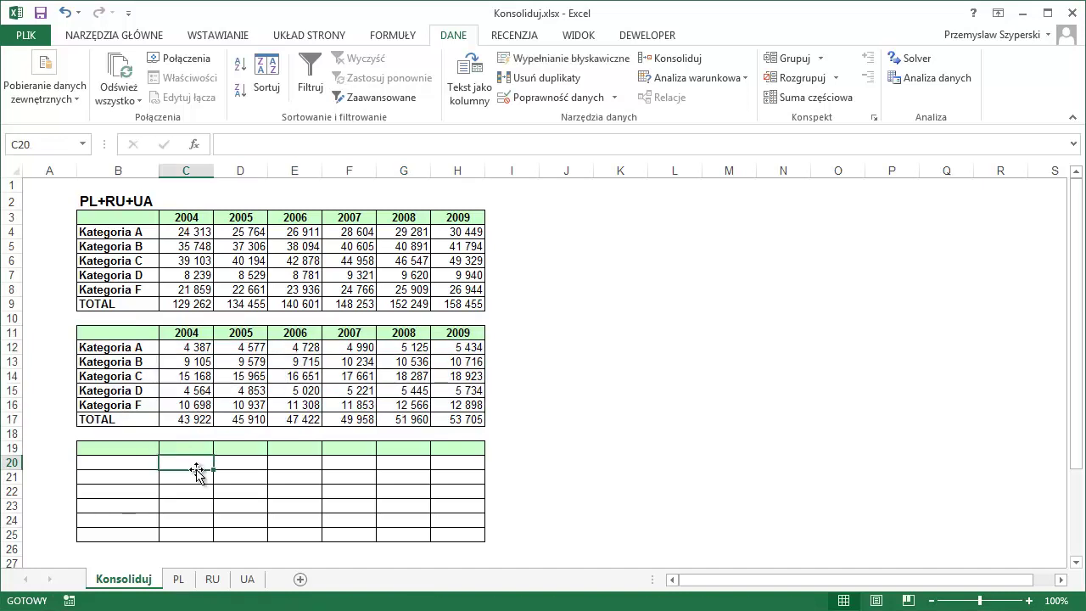
{"action": "type", "text": "="}
{"action": "key", "text": "Up"}
{"action": "key", "text": "Up"}
{"action": "key", "text": "Up"}
{"action": "key", "text": "Up"}
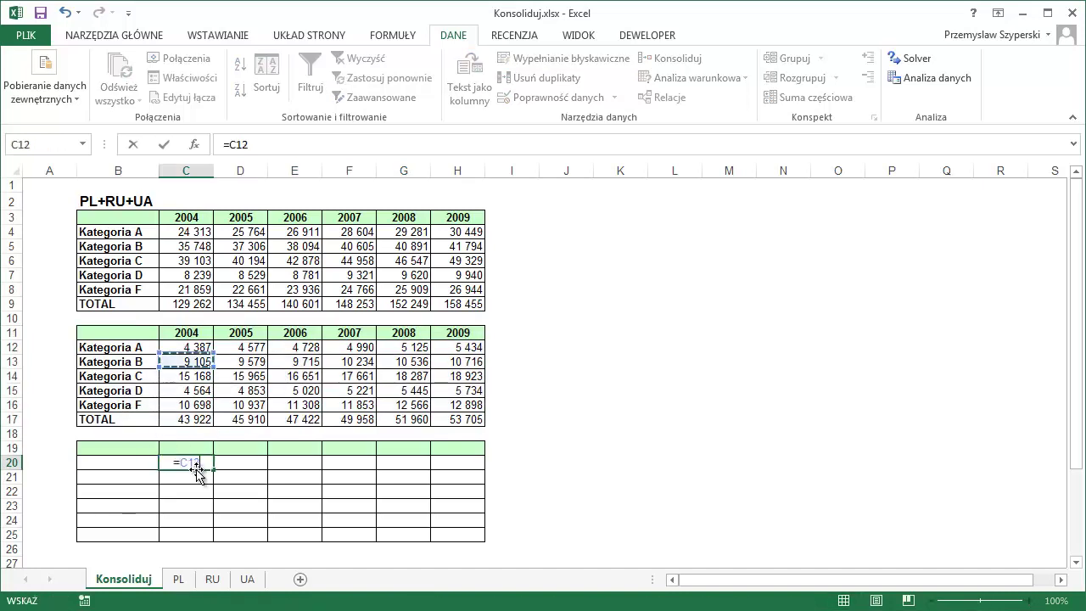
{"action": "key", "text": "Up"}
{"action": "key", "text": "Up"}
{"action": "key", "text": "Up"}
{"action": "key", "text": "Up"}
{"action": "type", "text": "/"}
{"action": "key", "text": "Up"}
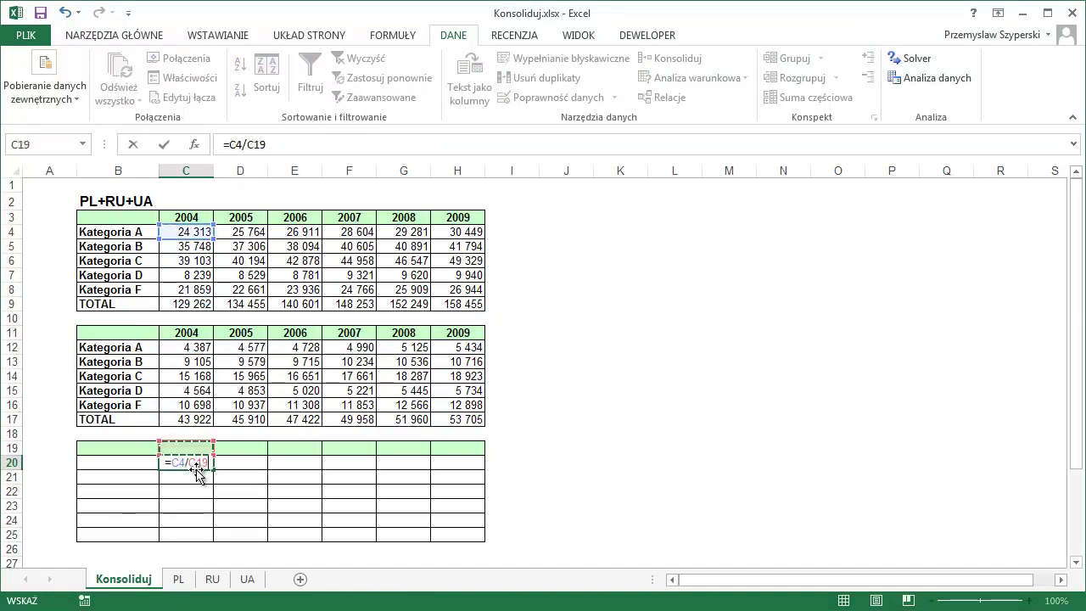
{"action": "key", "text": "Up"}
{"action": "key", "text": "Up"}
{"action": "key", "text": "Up"}
{"action": "key", "text": "Up"}
{"action": "key", "text": "Up"}
{"action": "key", "text": "Return"}
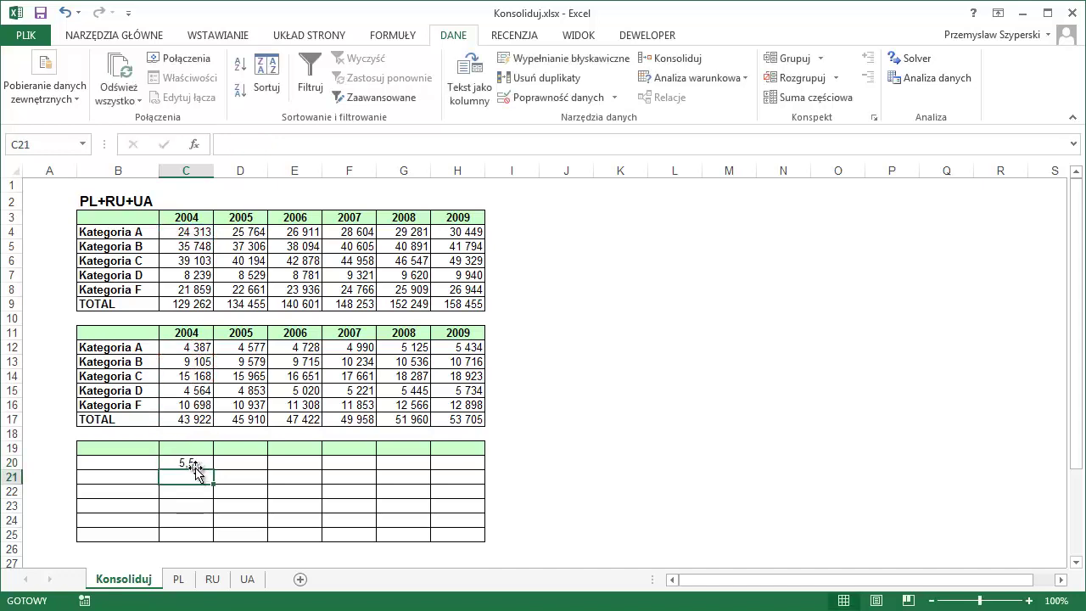
{"action": "left_click", "coordinate": [197, 465]}
{"action": "mouse_move", "coordinate": [218, 471]}
{"action": "left_mouse_down"}
{"action": "mouse_move", "coordinate": [485, 469]}
{"action": "mouse_move", "coordinate": [480, 544]}
{"action": "left_mouse_up"}
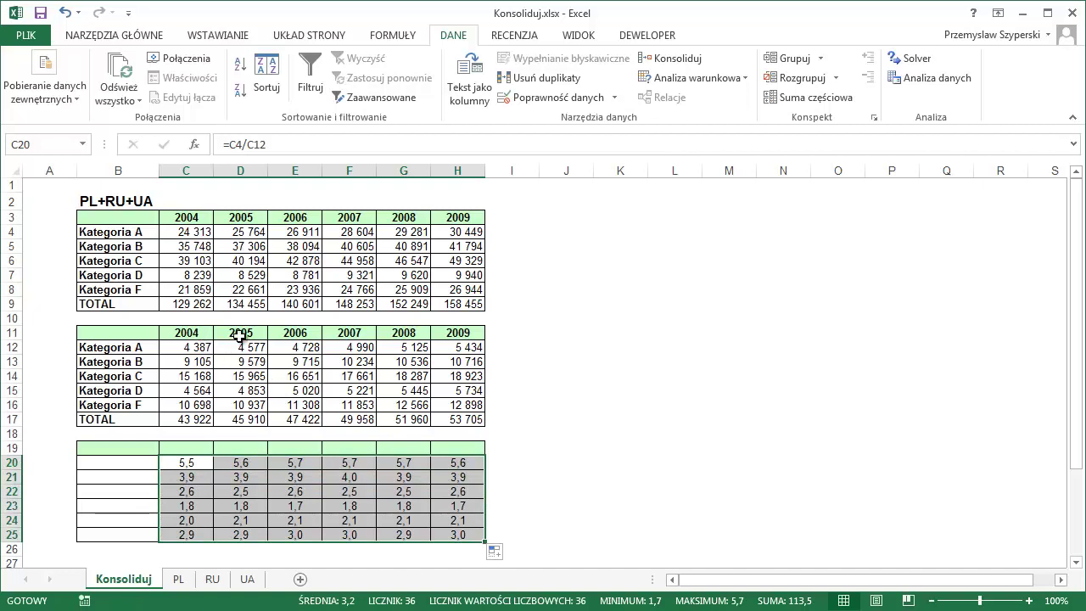
{"action": "left_click_drag", "start_coordinate": [203, 334], "coordinate": [438, 332]}
Copy the 2004–2009 year headers to row 19 and the category labels to B20:B25
{"action": "key", "text": "ctrl+c"}
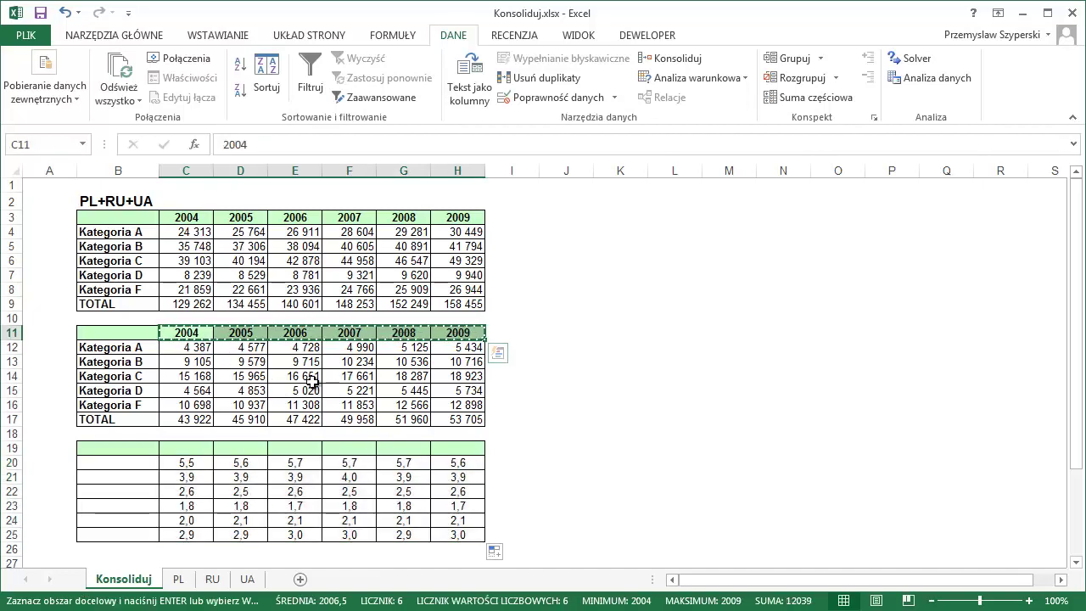
{"action": "left_click", "coordinate": [199, 447]}
{"action": "key", "text": "ctrl+v"}
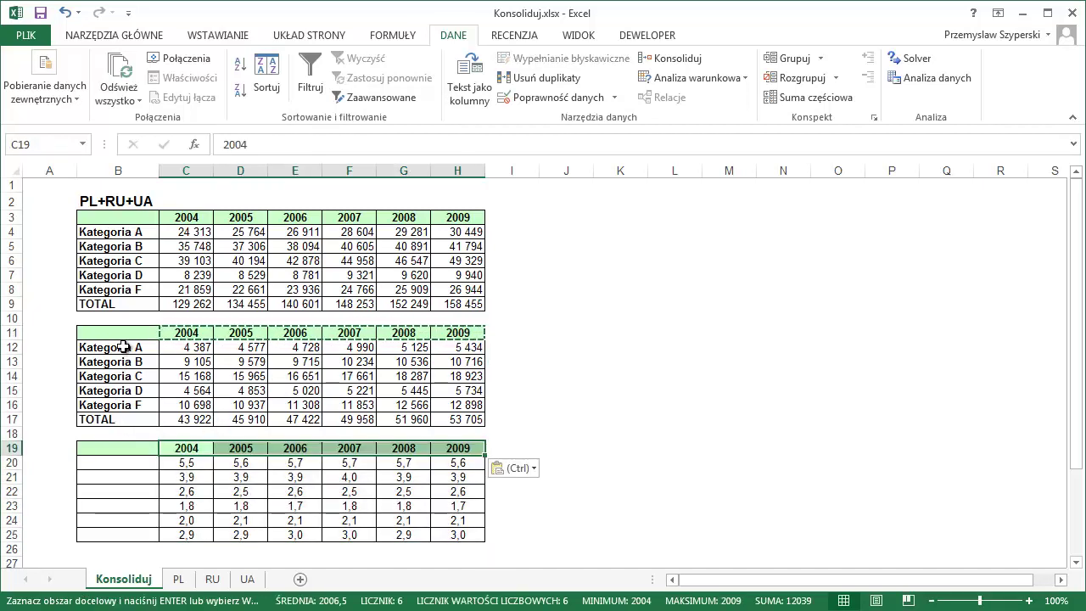
{"action": "left_click_drag", "start_coordinate": [123, 347], "coordinate": [127, 419]}
{"action": "key", "text": "ctrl+c"}
{"action": "left_click", "coordinate": [137, 466]}
{"action": "key", "text": "ctrl+v"}
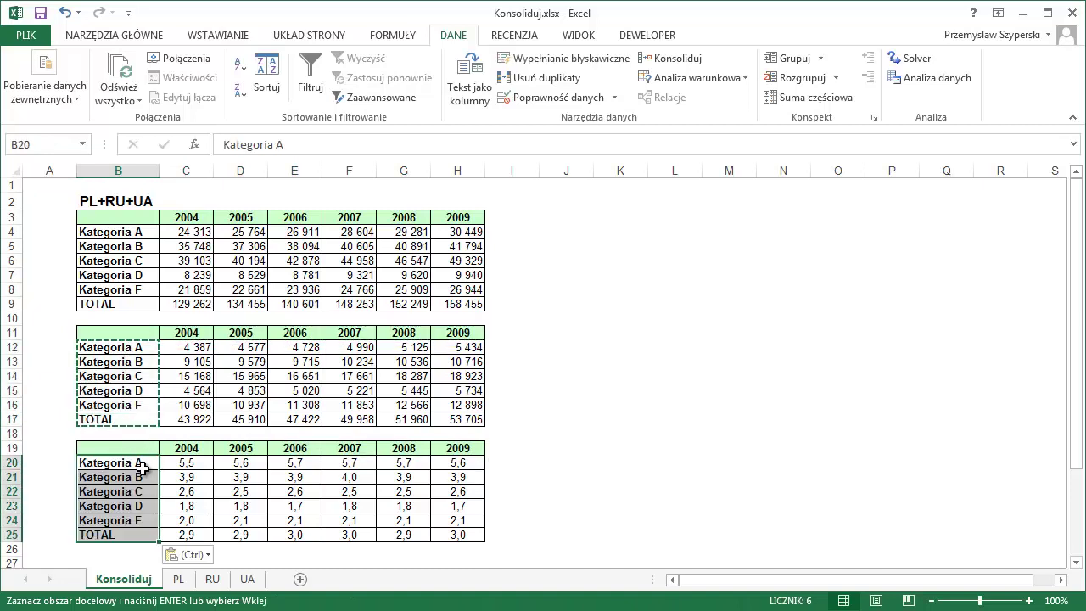